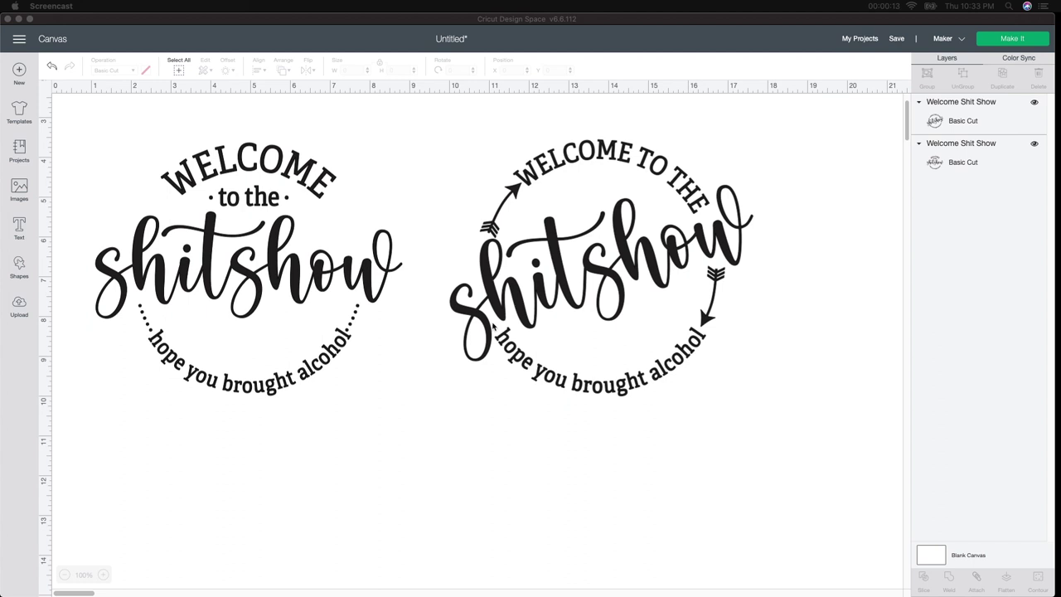
# Step: Insert a circle shape onto the canvas and set its size to 12 inches
pyautogui.click(497, 321)
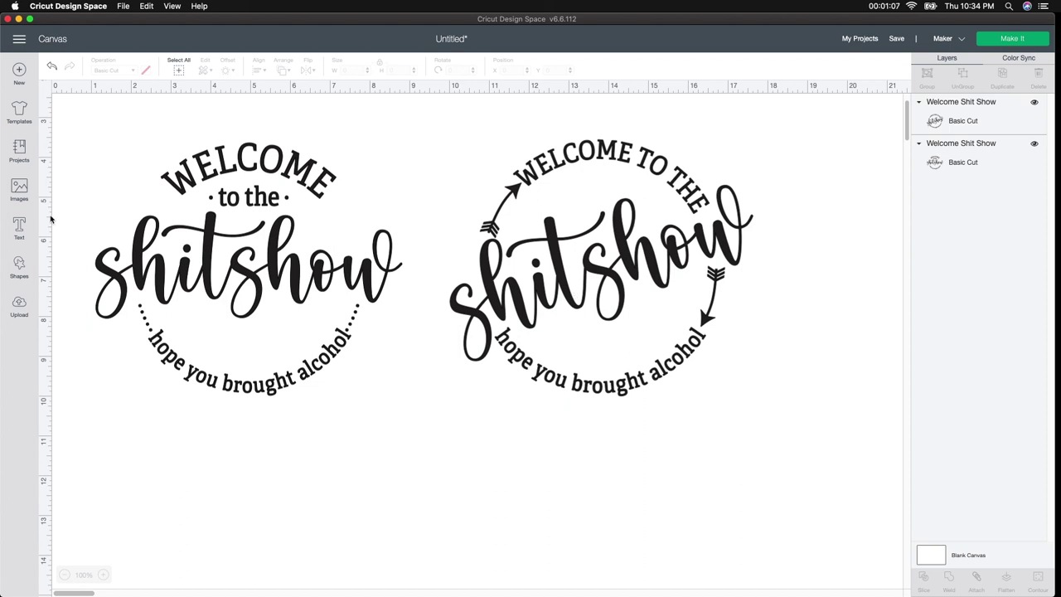
pyautogui.click(18, 267)
pyautogui.click(102, 191)
pyautogui.moveTo(140, 175); pyautogui.dragTo(467, 424)
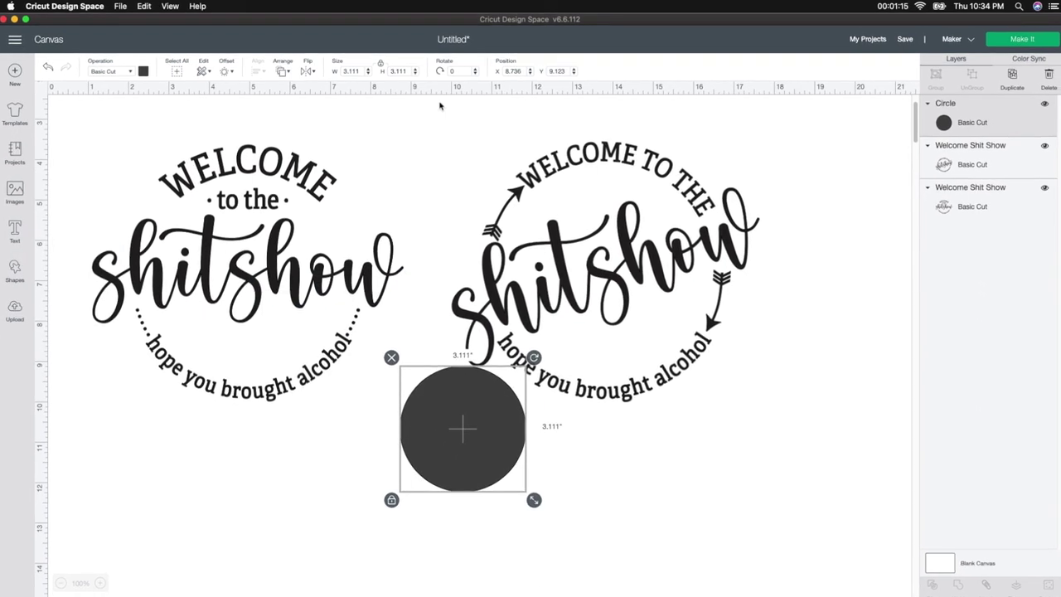
pyautogui.click(352, 71)
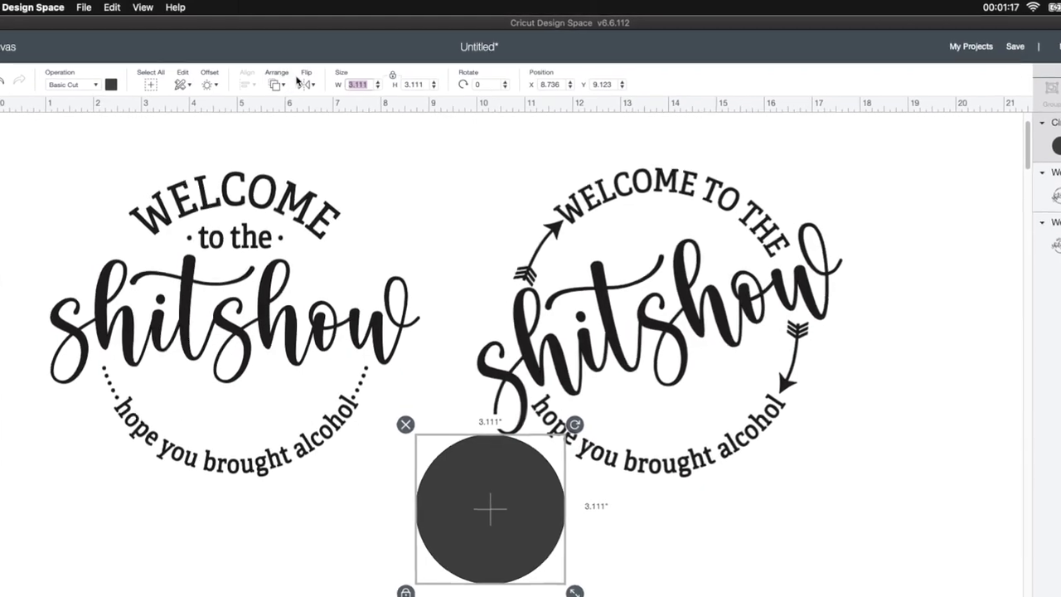
pyautogui.write('12')
pyautogui.press('Return')
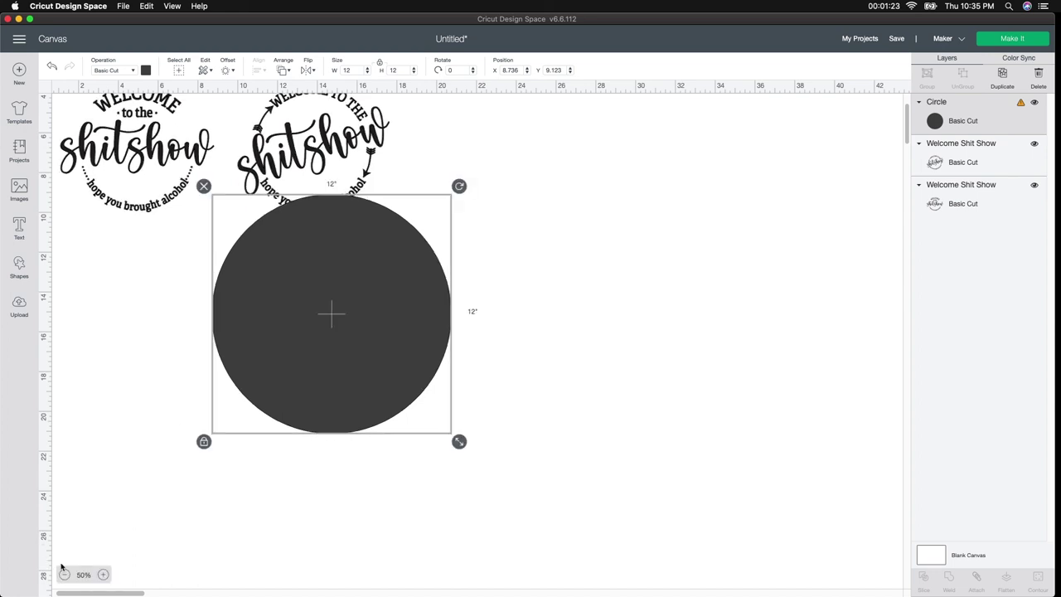
# Step: Move the circle to empty canvas beside the two welcome designs and reposition the arrow design clear of it
pyautogui.moveTo(297, 321); pyautogui.dragTo(542, 301)
pyautogui.scroll(2, 331, 332)
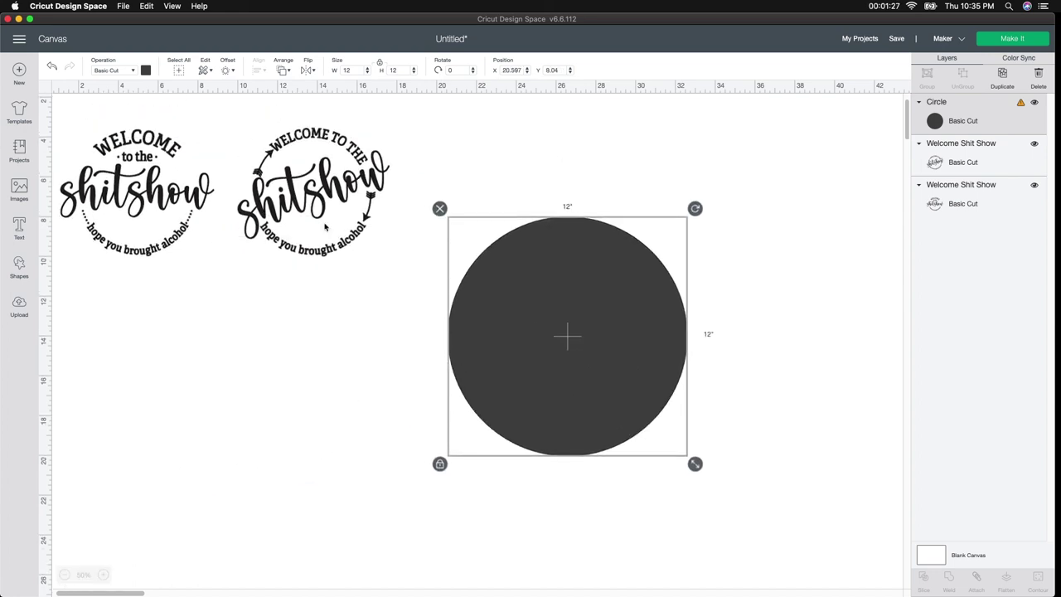
pyautogui.click(325, 226)
pyautogui.moveTo(327, 191); pyautogui.dragTo(344, 236)
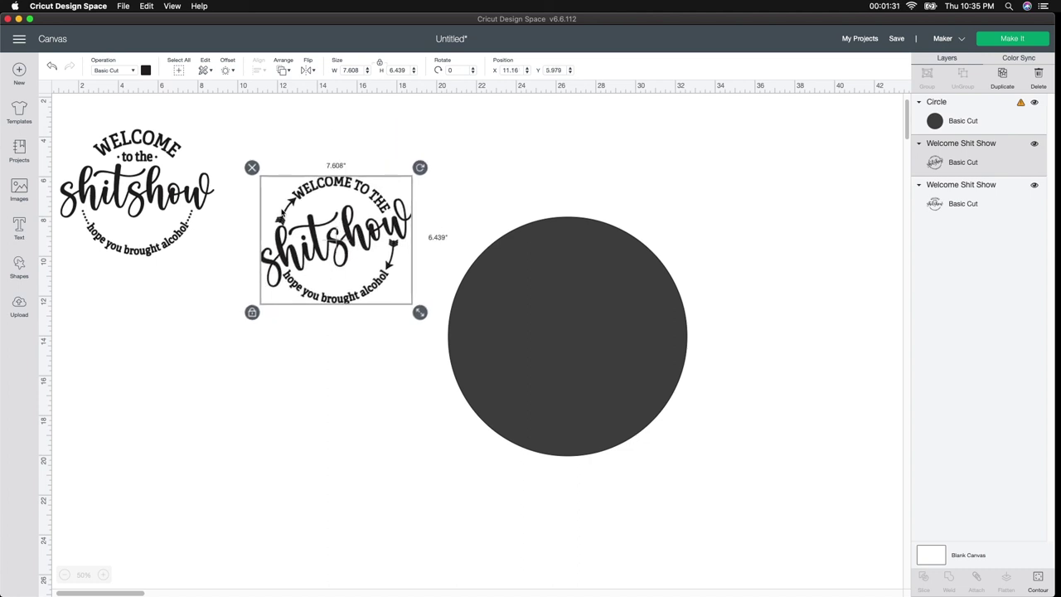
pyautogui.moveTo(340, 217); pyautogui.dragTo(329, 175)
# Step: Place the dotted welcome design on the circle, in front of it, moving the arrow design out of the way
pyautogui.click(169, 184)
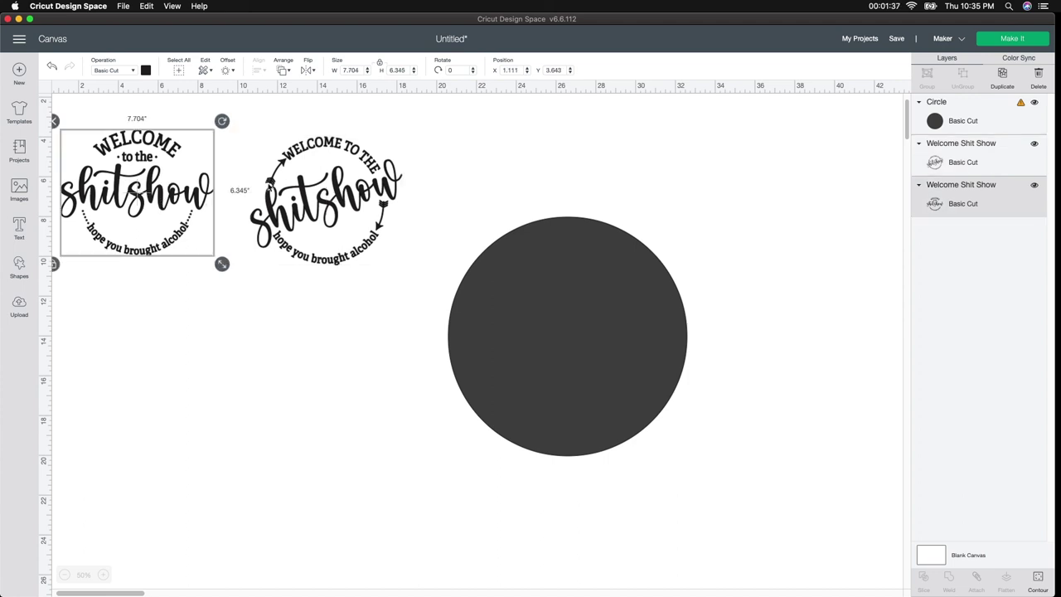
pyautogui.moveTo(140, 196); pyautogui.dragTo(474, 348)
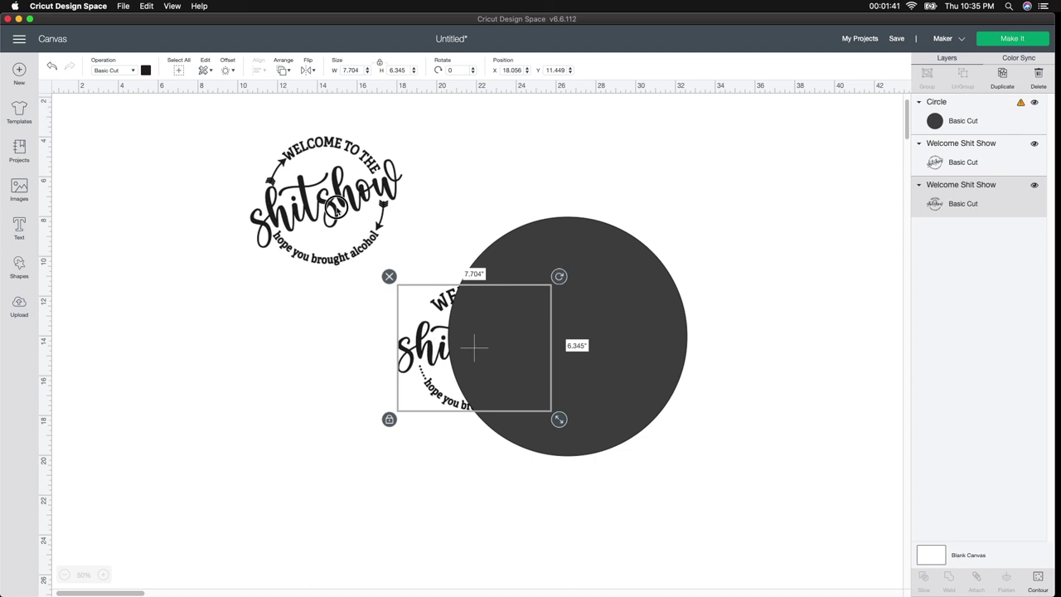
pyautogui.moveTo(335, 208); pyautogui.dragTo(232, 141)
pyautogui.moveTo(456, 347); pyautogui.dragTo(564, 283)
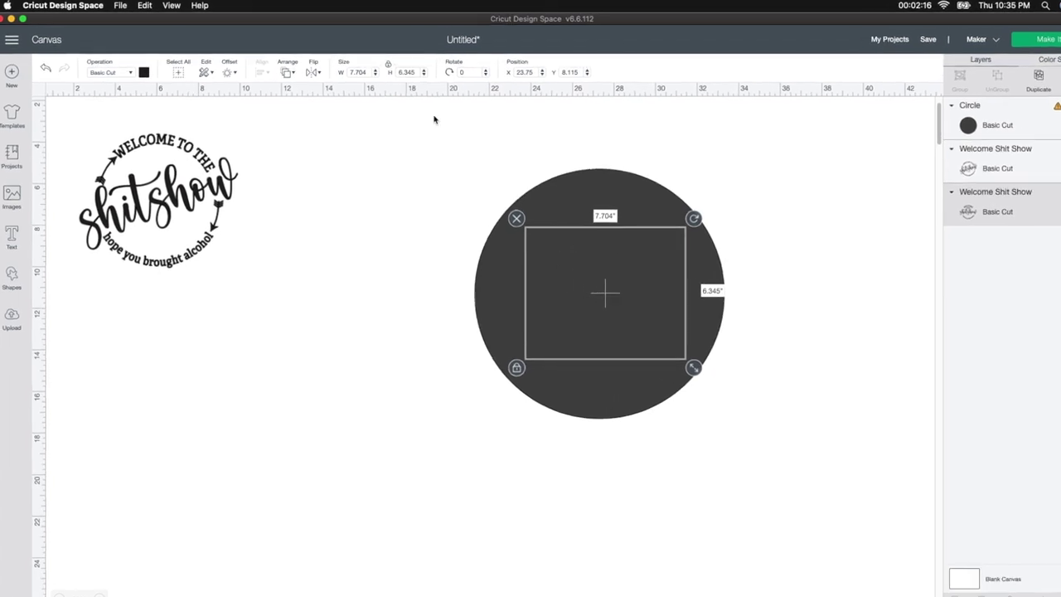
pyautogui.click(288, 72)
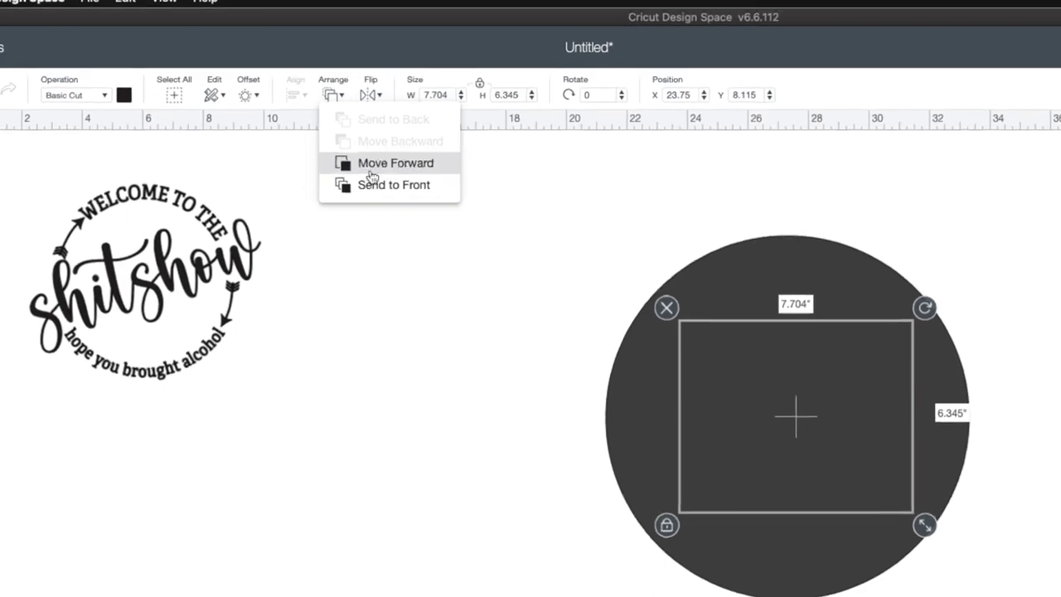
pyautogui.click(375, 184)
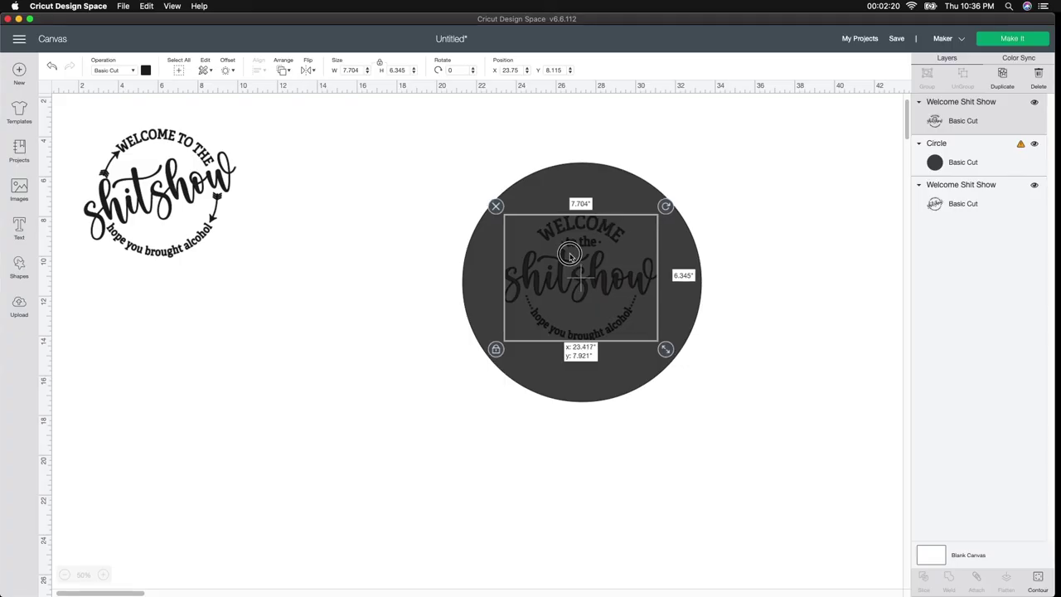
pyautogui.moveTo(568, 254); pyautogui.dragTo(569, 254)
# Step: Shift the circle sideways on the canvas and reposition the dotted design over it
pyautogui.click(103, 574)
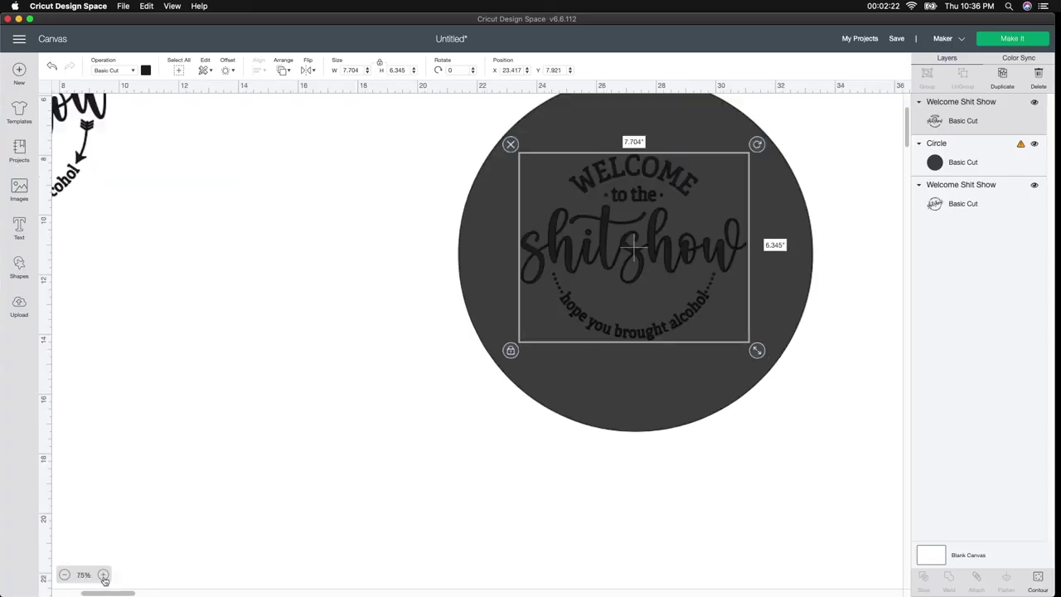
pyautogui.click(429, 354)
pyautogui.moveTo(475, 273); pyautogui.dragTo(378, 292)
pyautogui.moveTo(727, 252); pyautogui.dragTo(614, 258)
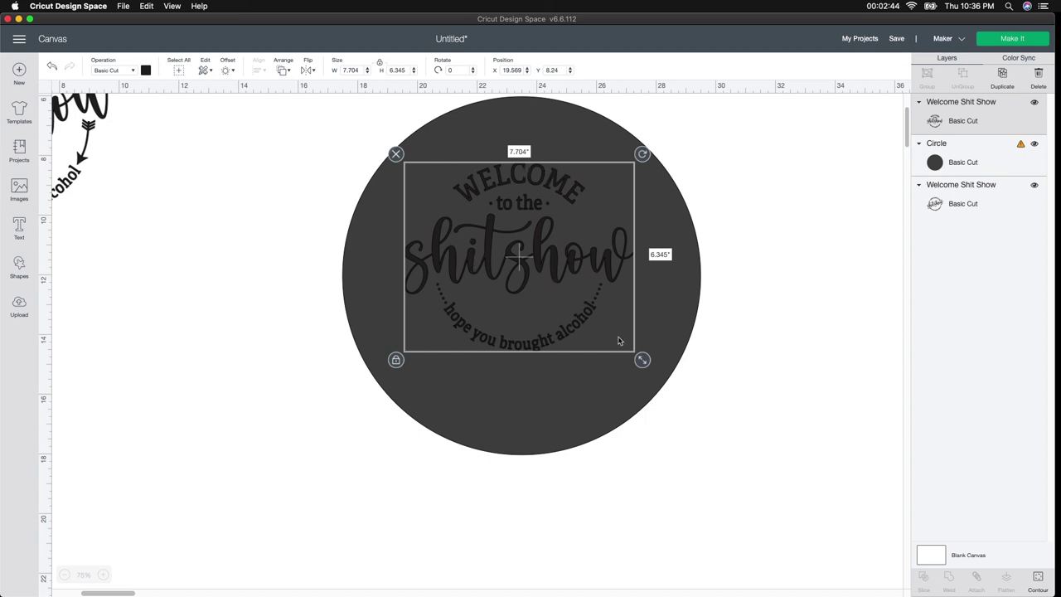
# Step: Enlarge the dotted design to about 11.2 by 9.2 inches and position it inside the circle
pyautogui.moveTo(643, 361); pyautogui.dragTo(682, 436)
pyautogui.moveTo(575, 343); pyautogui.dragTo(539, 332)
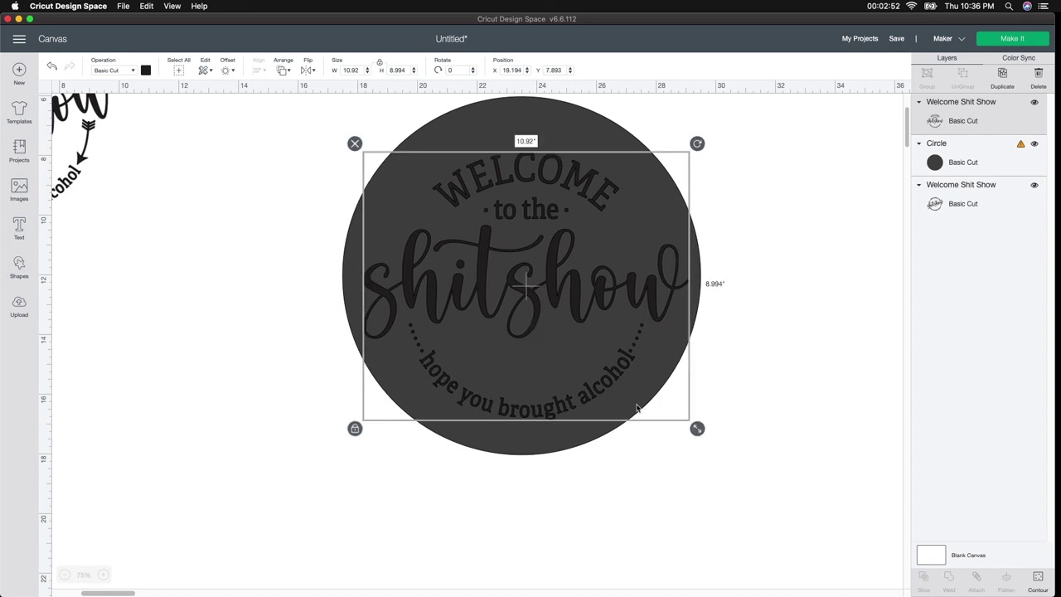
pyautogui.moveTo(697, 428); pyautogui.dragTo(708, 438)
pyautogui.moveTo(611, 359); pyautogui.dragTo(606, 358)
pyautogui.click(641, 515)
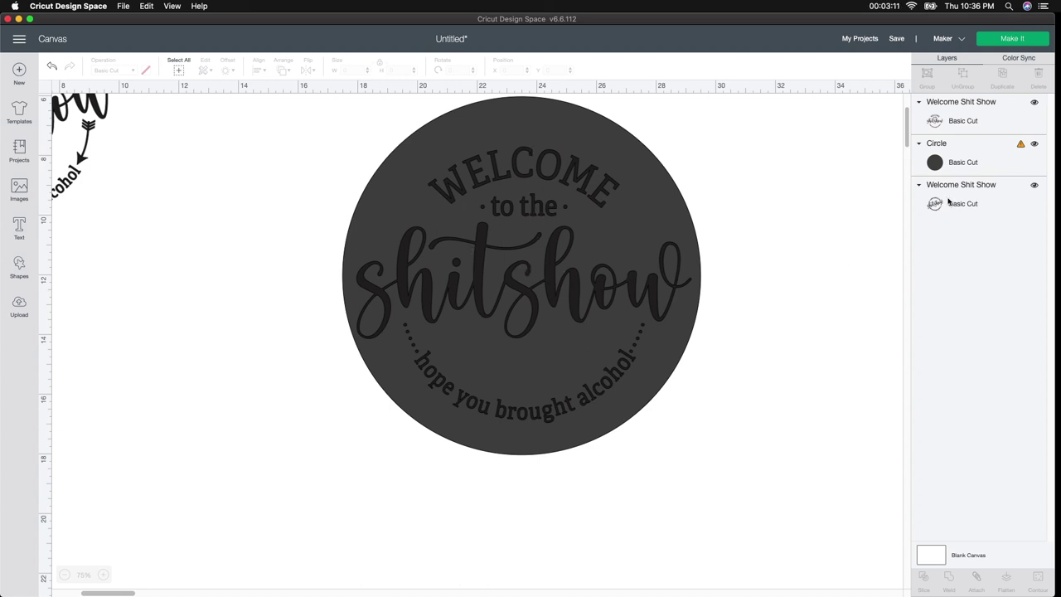
# Step: Fine-tune the dotted design's centring on the circle, placing it at about X 18.03, Y 7.66
pyautogui.click(545, 269)
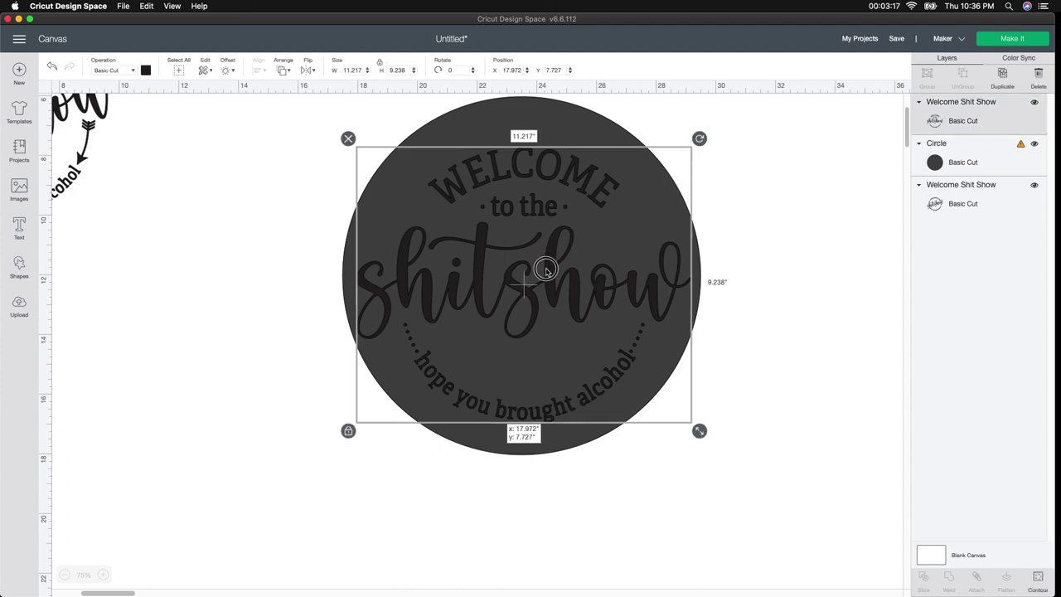
pyautogui.click(715, 441)
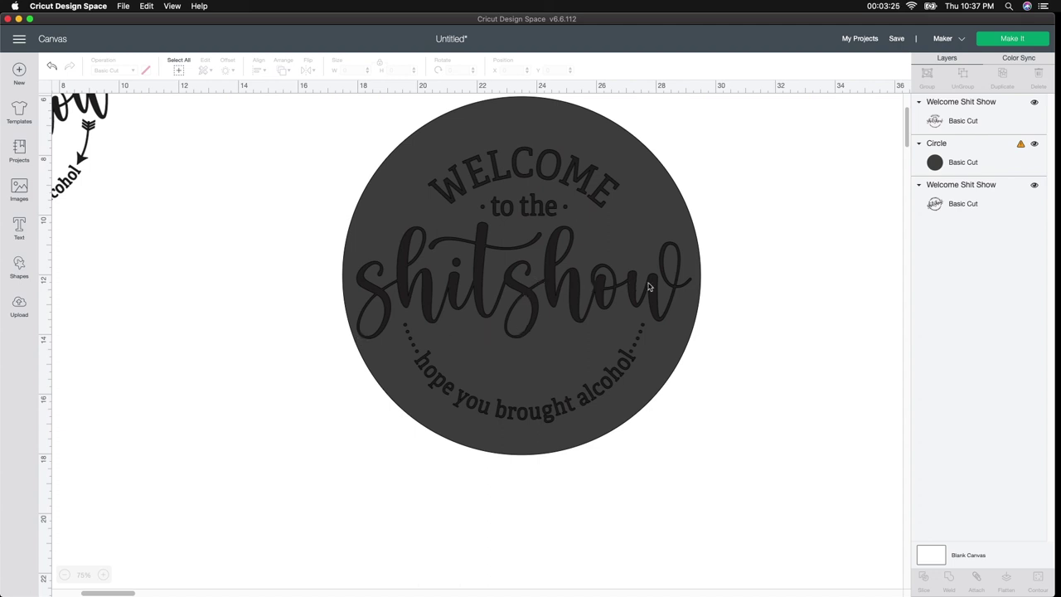
pyautogui.click(523, 306)
pyautogui.moveTo(523, 300); pyautogui.dragTo(524, 299)
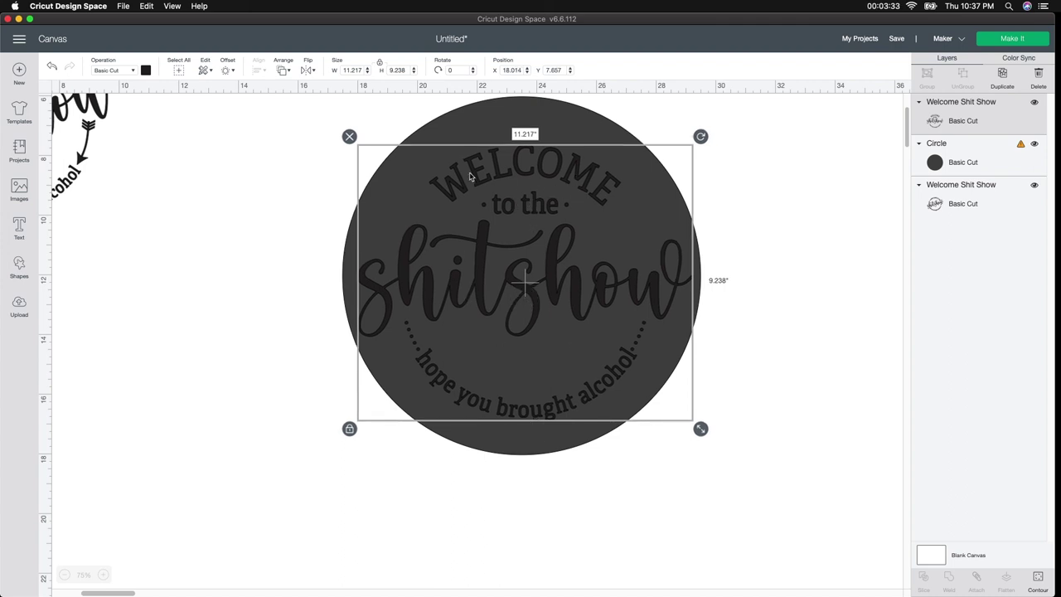
pyautogui.click(288, 356)
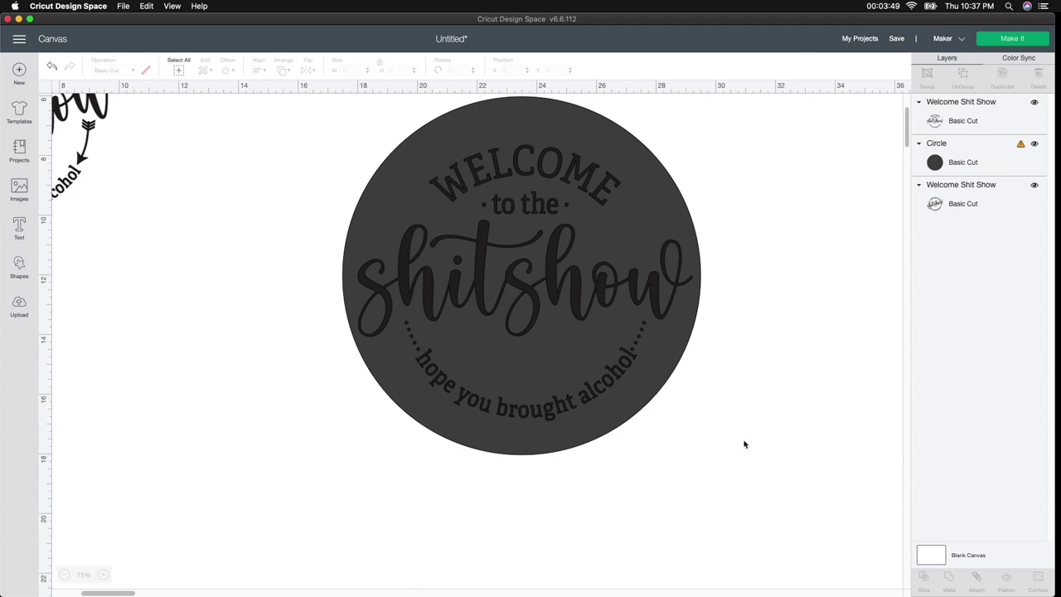
pyautogui.click(602, 293)
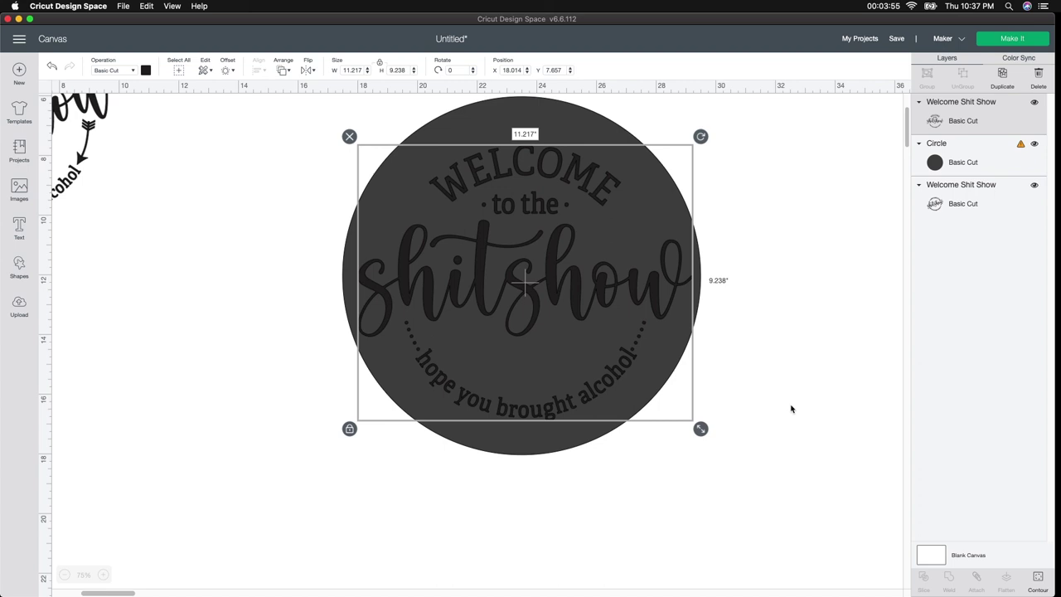
pyautogui.click(704, 394)
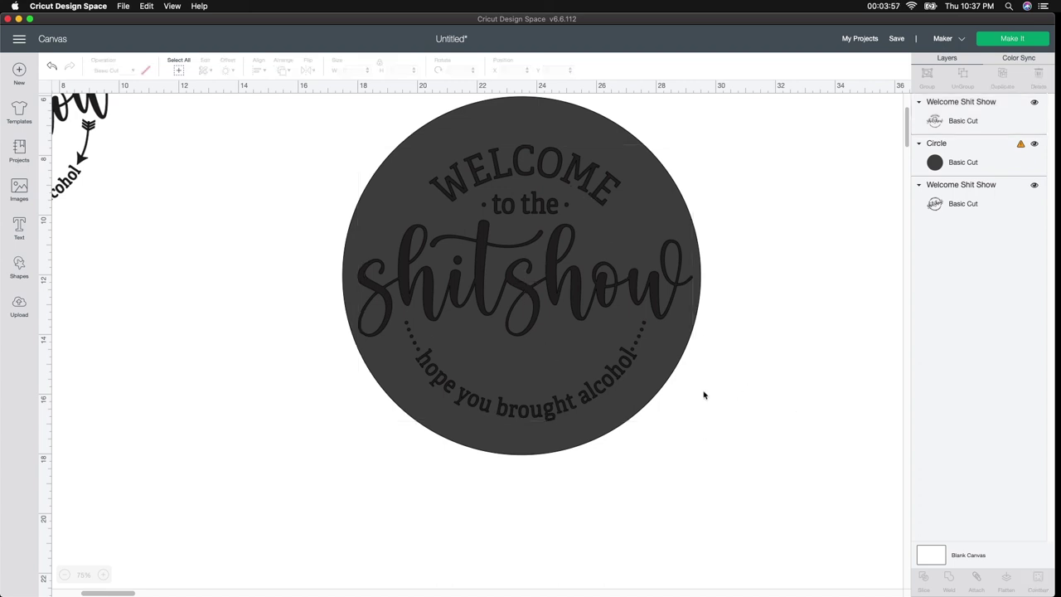
pyautogui.click(562, 324)
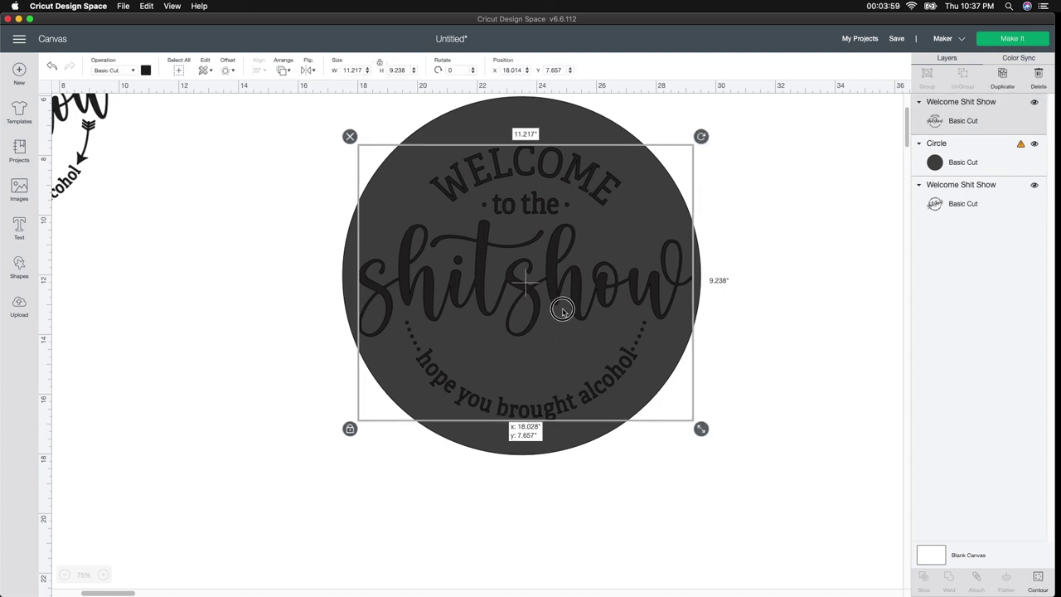
pyautogui.click(617, 526)
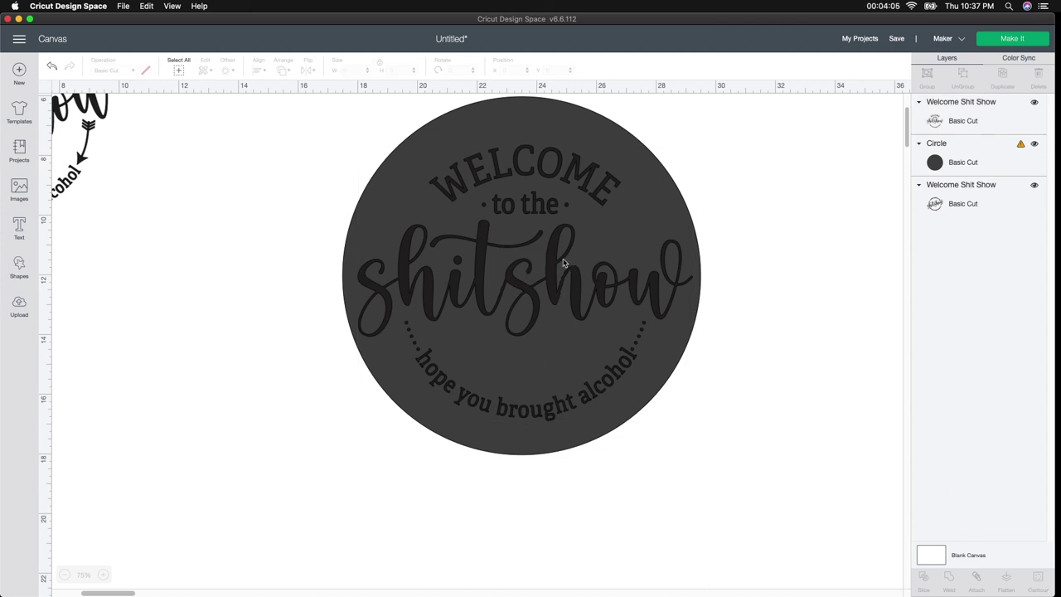
# Step: Move the dotted design off the circle and place the arrow design on it, sent to the front
pyautogui.moveTo(564, 263); pyautogui.dragTo(209, 572)
pyautogui.click(89, 160)
pyautogui.moveTo(89, 160); pyautogui.dragTo(601, 291)
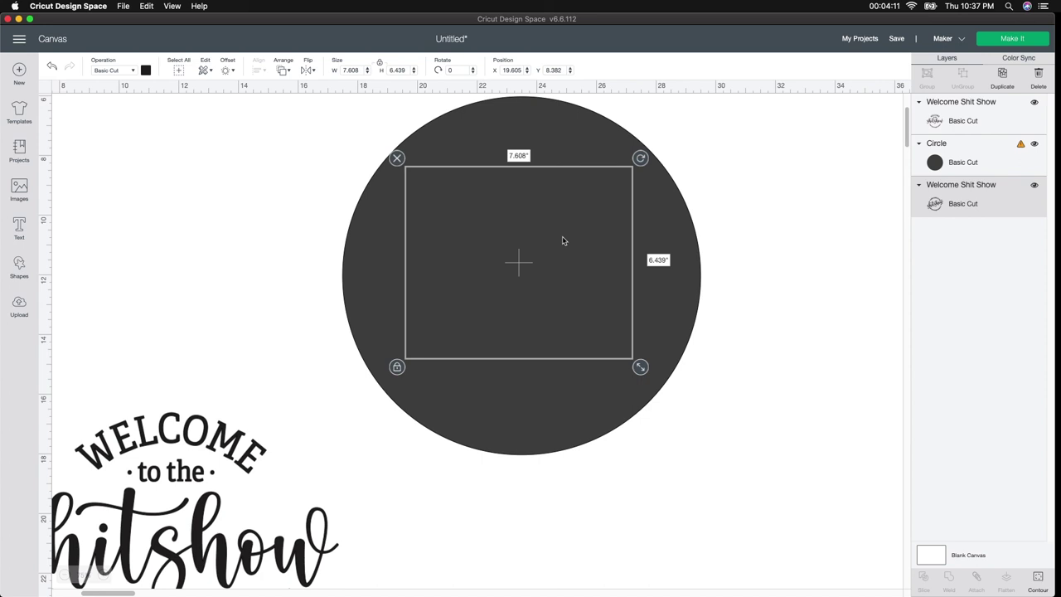
pyautogui.click(284, 71)
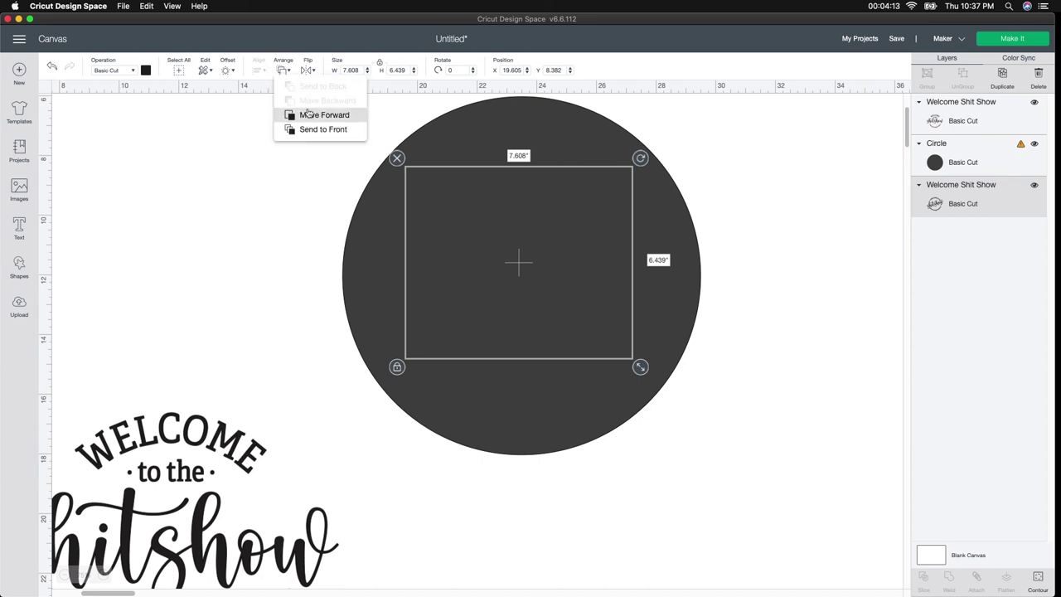
pyautogui.click(320, 130)
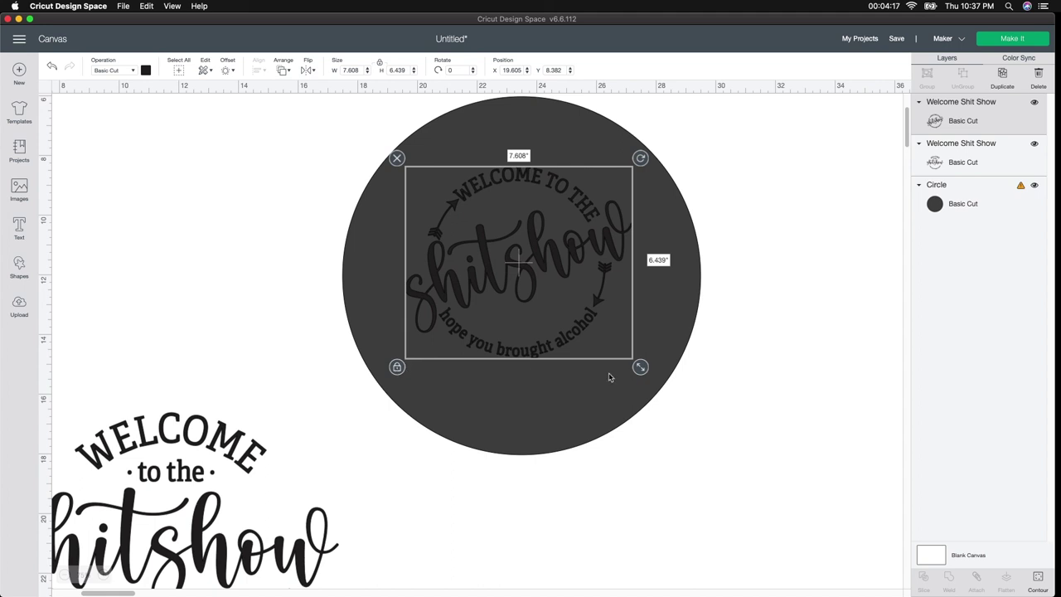
# Step: Enlarge the arrow design to about 10.8 by 9.1 inches and centre it within the circle
pyautogui.moveTo(640, 366); pyautogui.dragTo(700, 454)
pyautogui.moveTo(599, 351); pyautogui.dragTo(545, 316)
pyautogui.moveTo(701, 431); pyautogui.dragTo(687, 426)
pyautogui.moveTo(585, 361); pyautogui.dragTo(587, 356)
pyautogui.click(733, 387)
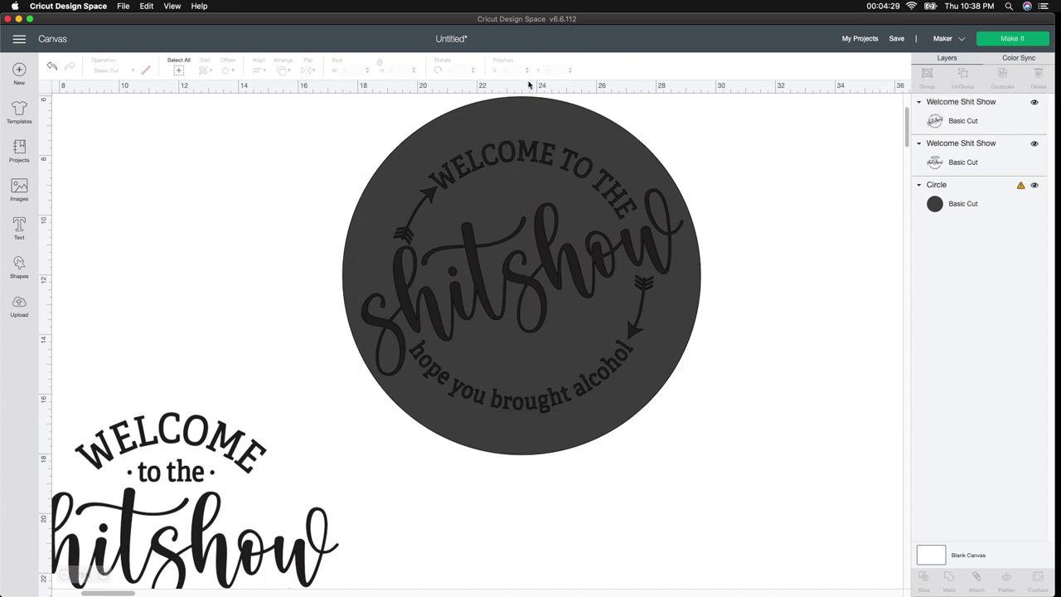
pyautogui.moveTo(601, 305); pyautogui.dragTo(601, 307)
pyautogui.click(800, 371)
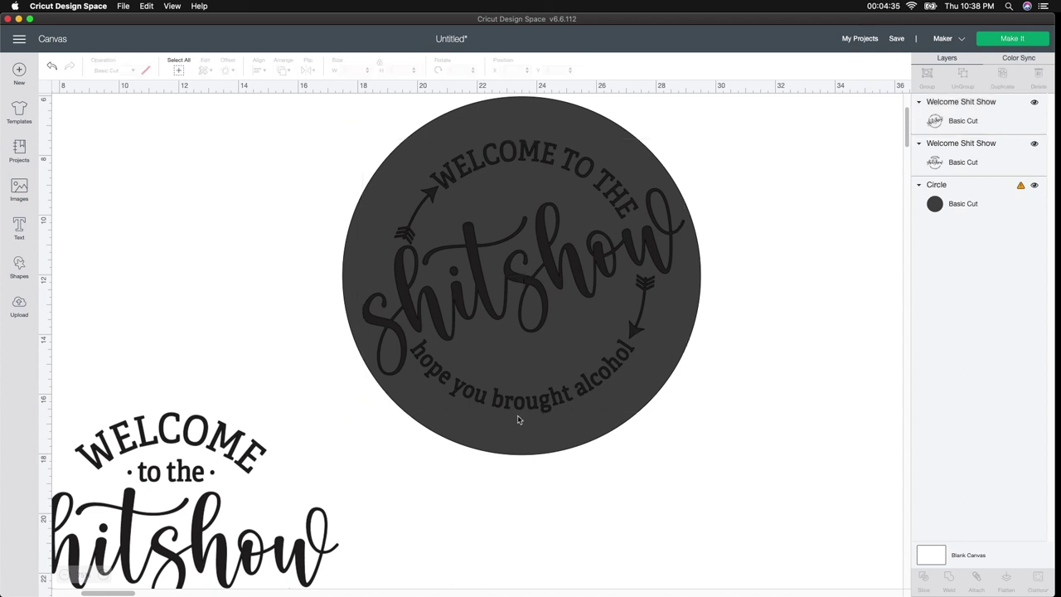
# Step: Move the arrow design off the circle and delete the guide circle
pyautogui.click(488, 292)
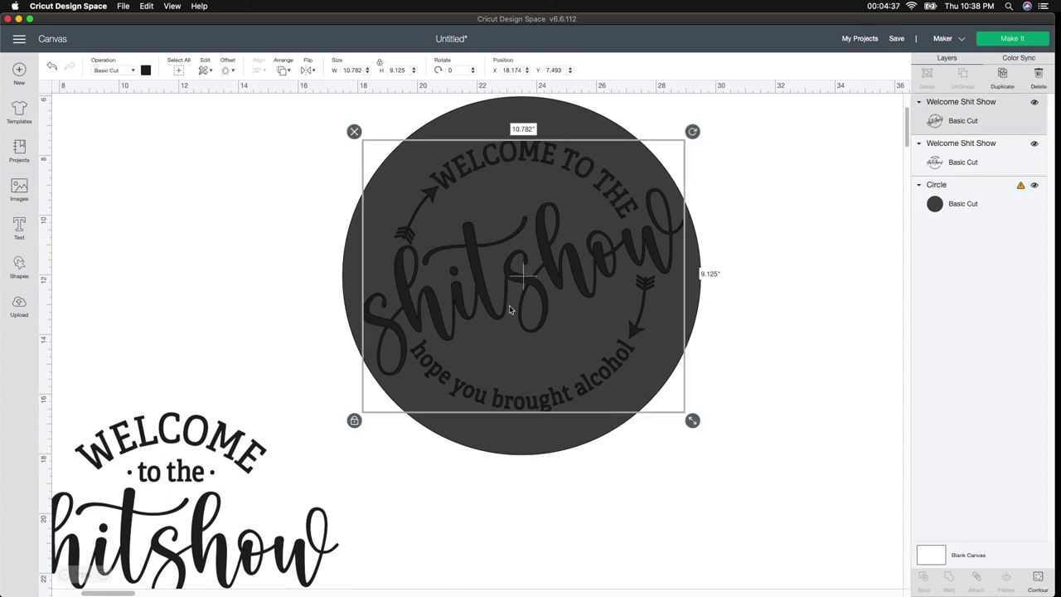
pyautogui.moveTo(533, 284); pyautogui.dragTo(295, 307)
pyautogui.click(531, 184)
pyautogui.moveTo(447, 130); pyautogui.dragTo(655, 200)
pyautogui.click(544, 160)
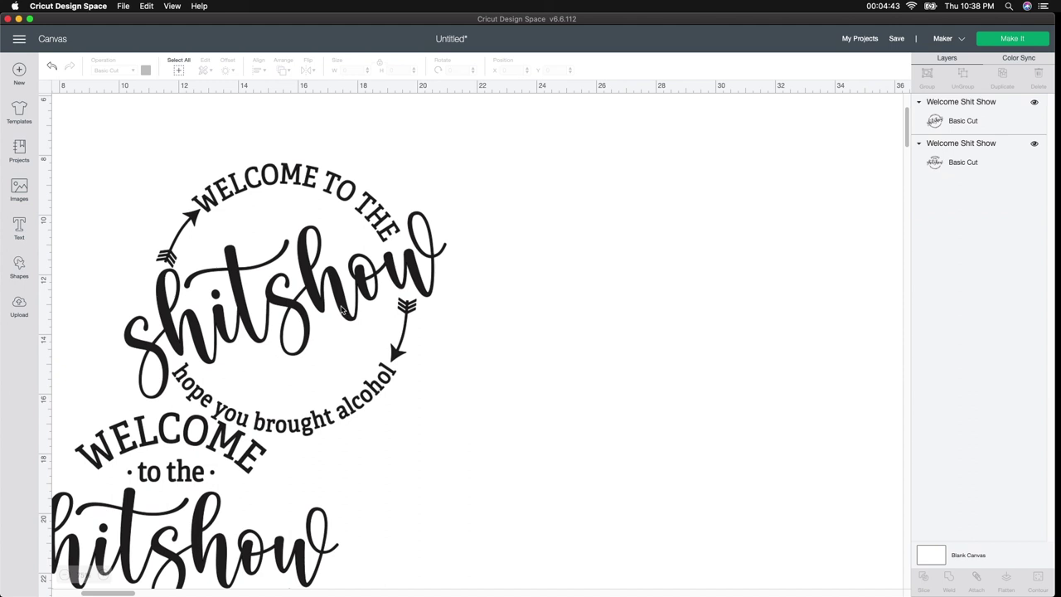
# Step: Arrange the dotted and arrow designs side by side on the canvas without overlap
pyautogui.moveTo(345, 311); pyautogui.dragTo(622, 283)
pyautogui.moveTo(230, 479); pyautogui.dragTo(312, 263)
pyautogui.click(564, 397)
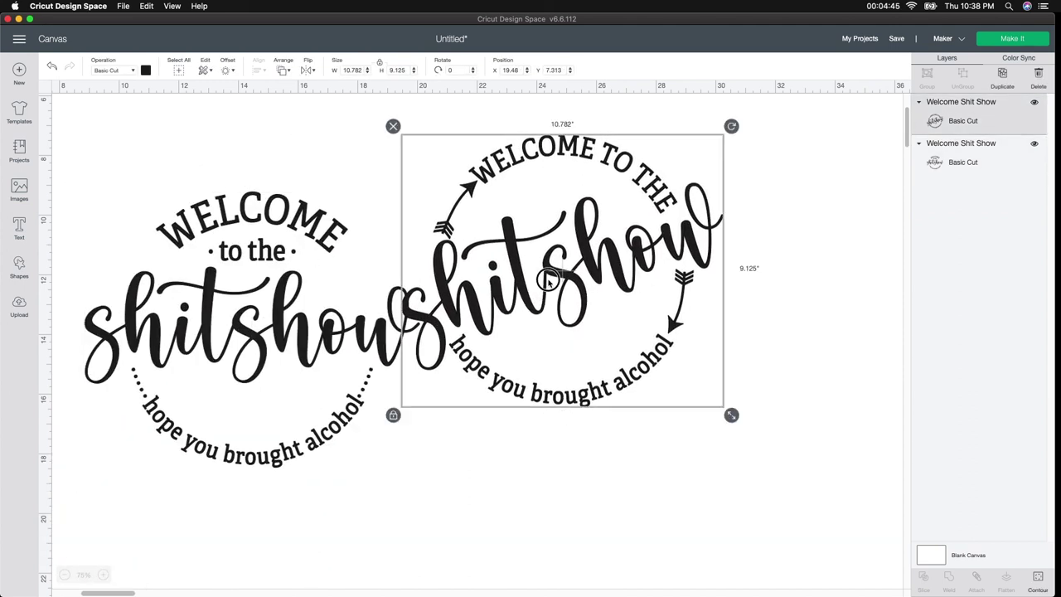
pyautogui.moveTo(563, 396); pyautogui.dragTo(673, 423)
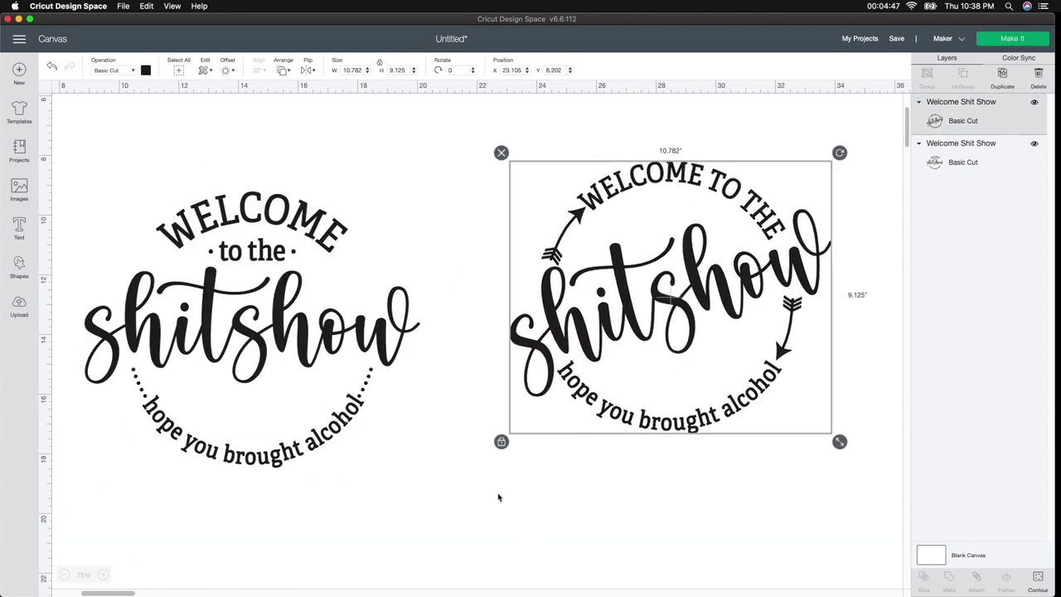
# Step: Send the project to be cut with the prepared mats and set the base material to Stencil Vinyl
pyautogui.click(1019, 43)
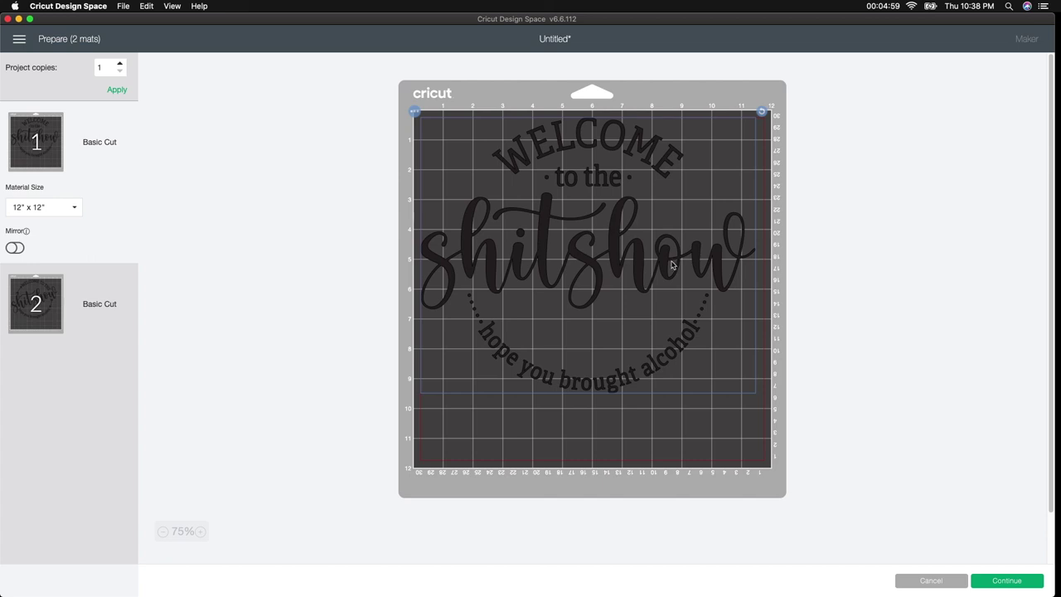
pyautogui.click(984, 586)
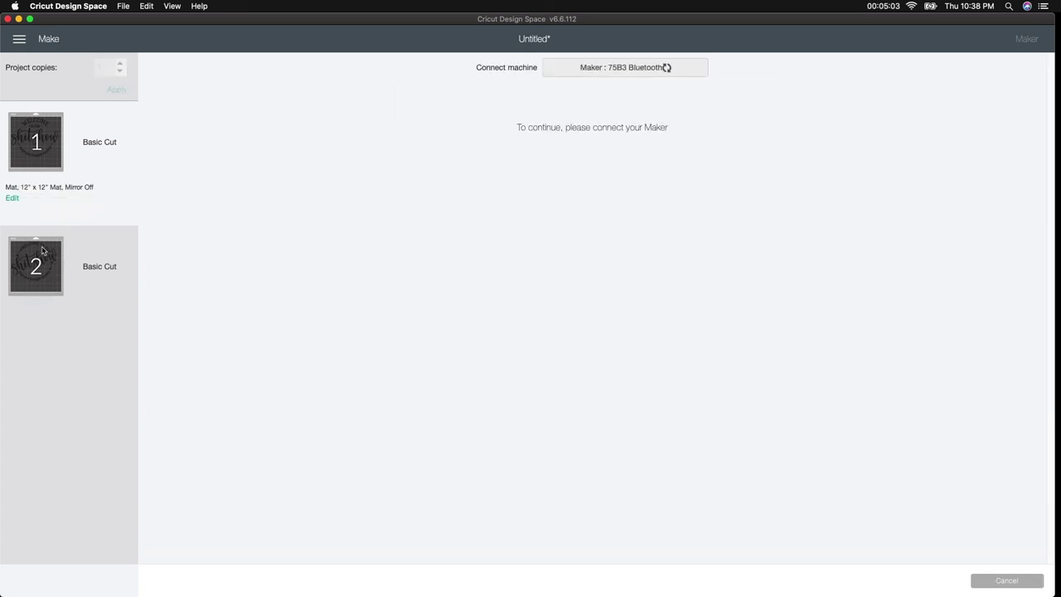
pyautogui.moveTo(37, 266)
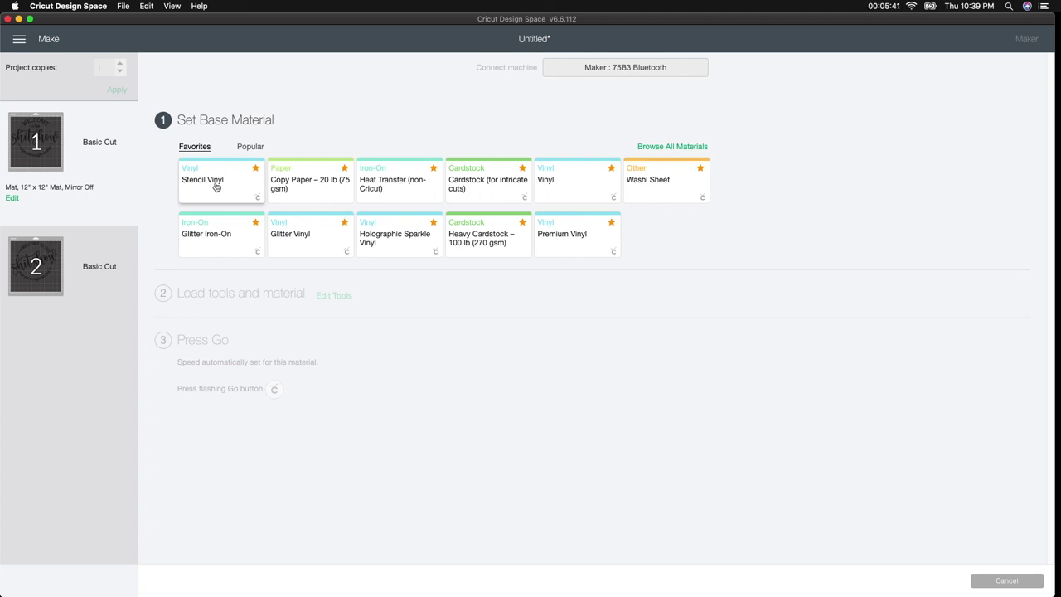
pyautogui.click(213, 183)
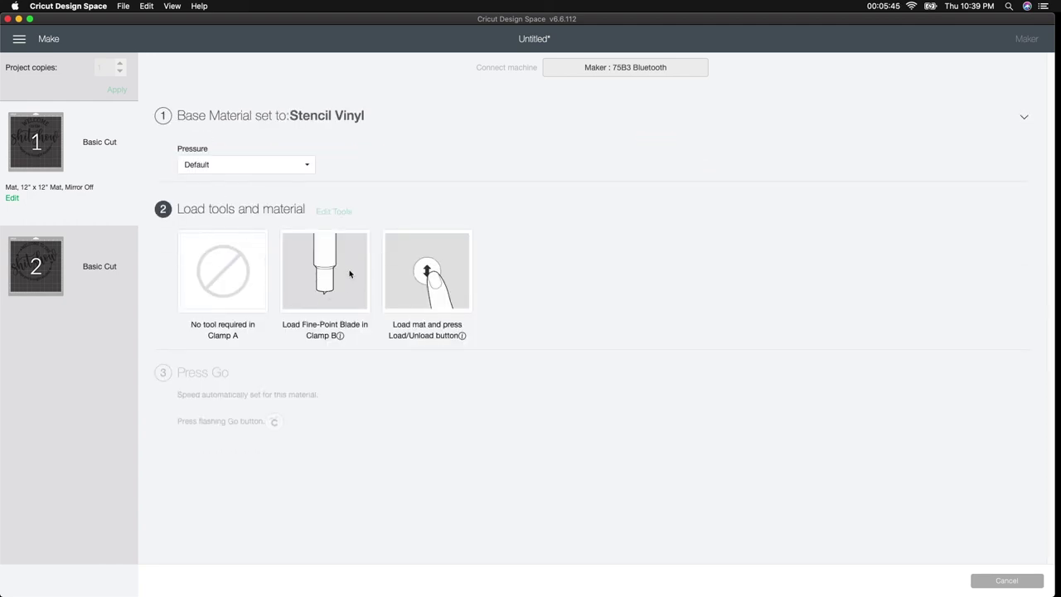